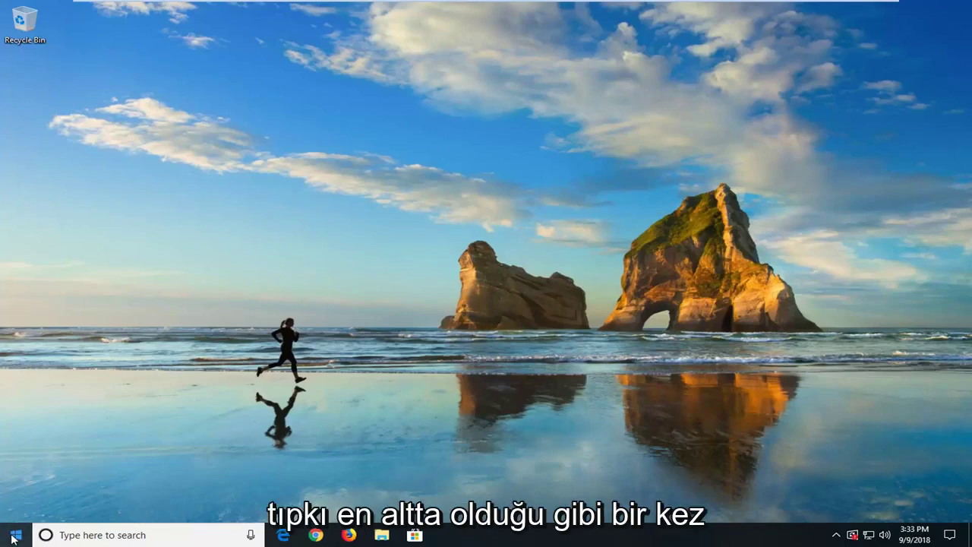
- Search for "services" and open the Services desktop app
click(15, 535)
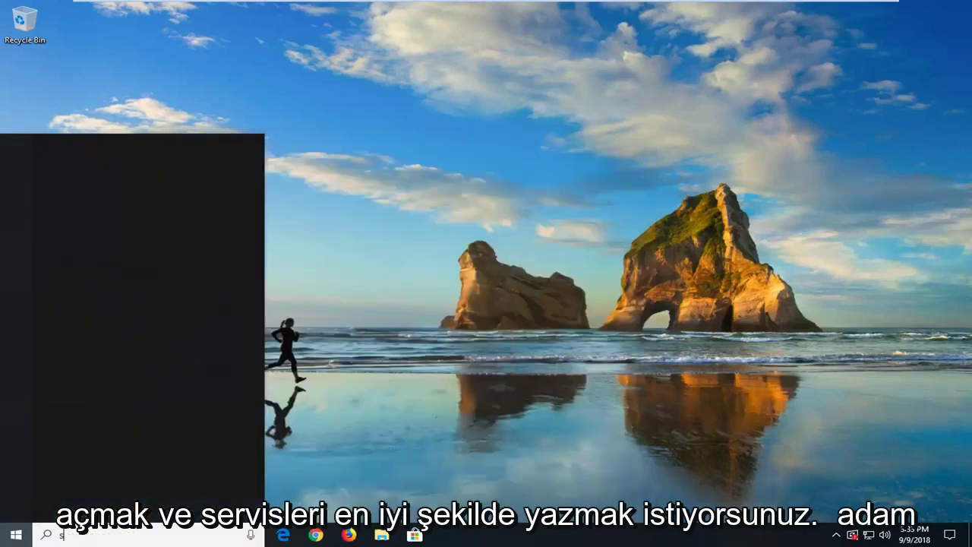
text(ervices)
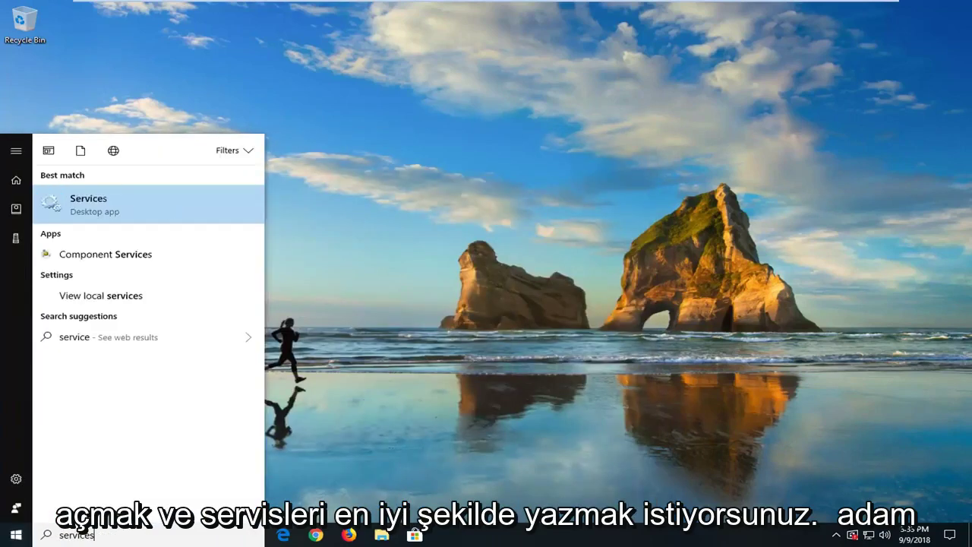
click(102, 208)
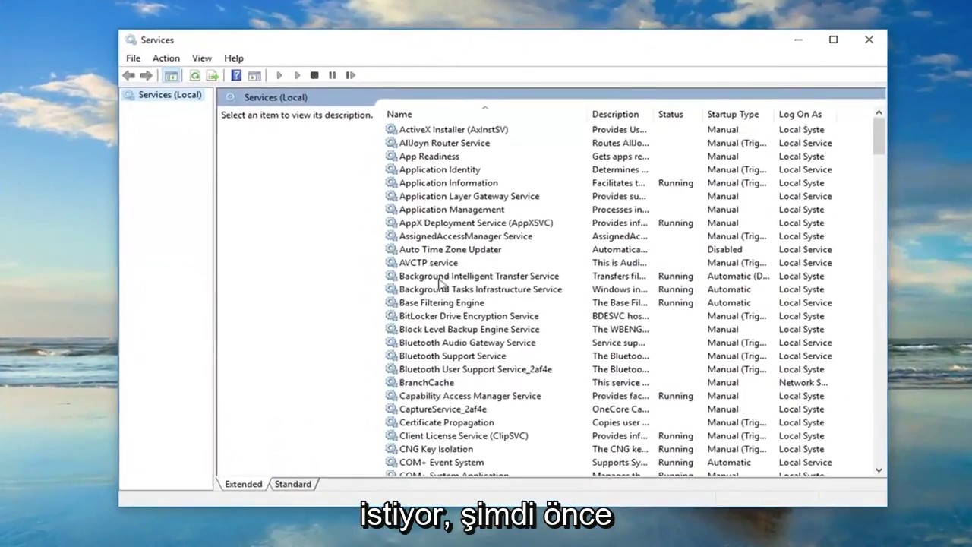
- Stop the Background Intelligent Transfer Service from its properties and close the dialog
click(454, 278)
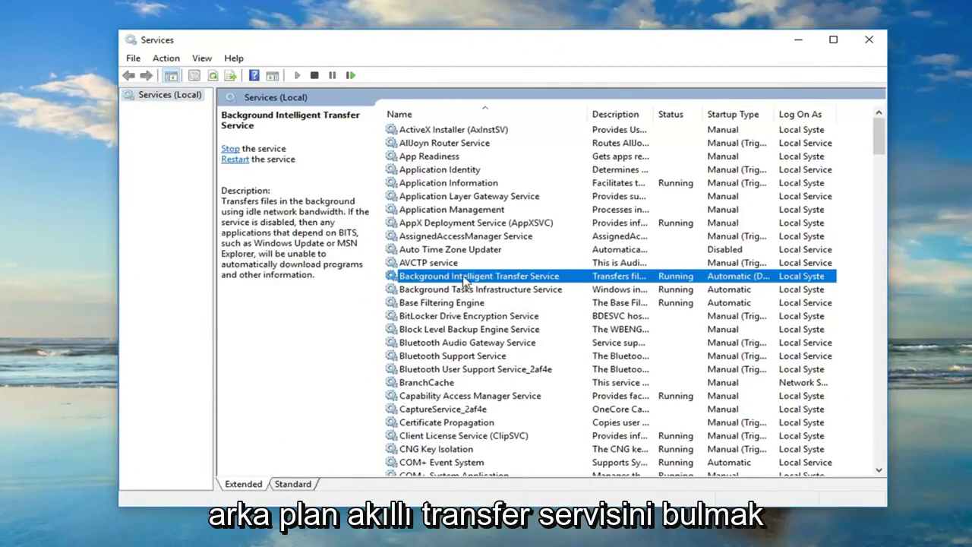
double_click(466, 278)
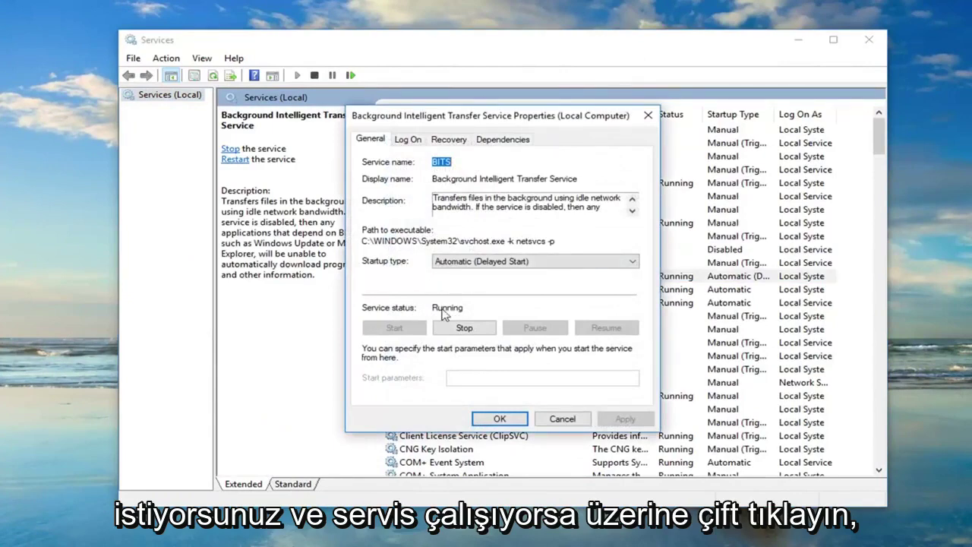
click(462, 329)
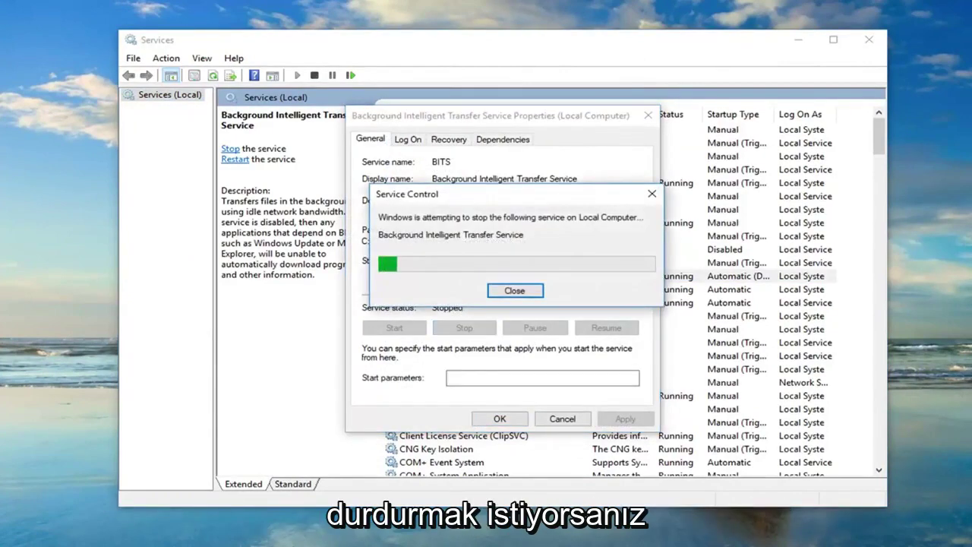
click(566, 419)
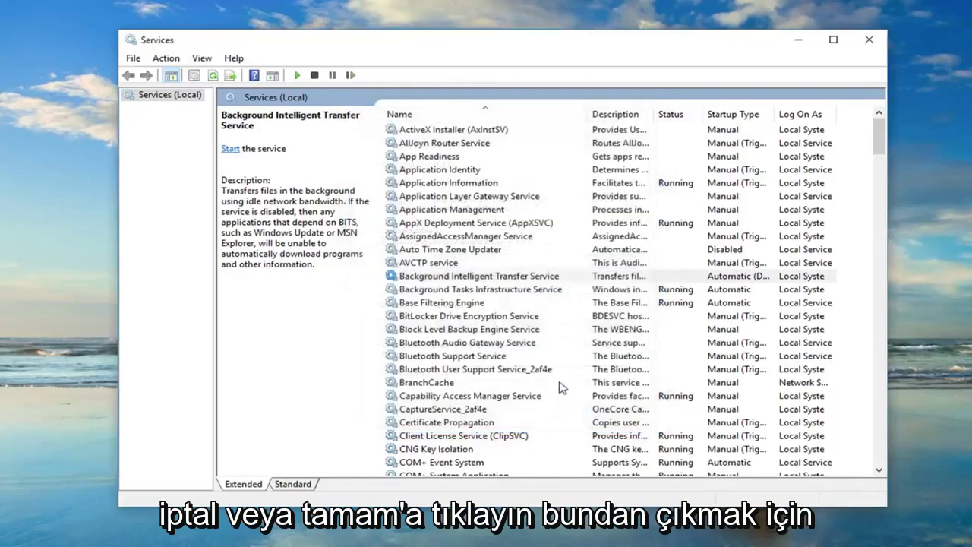
- Check the service status in the Background Intelligent Transfer Service properties and close them without changes
scroll(547, 357, down, 9)
scroll(587, 325, up, 5)
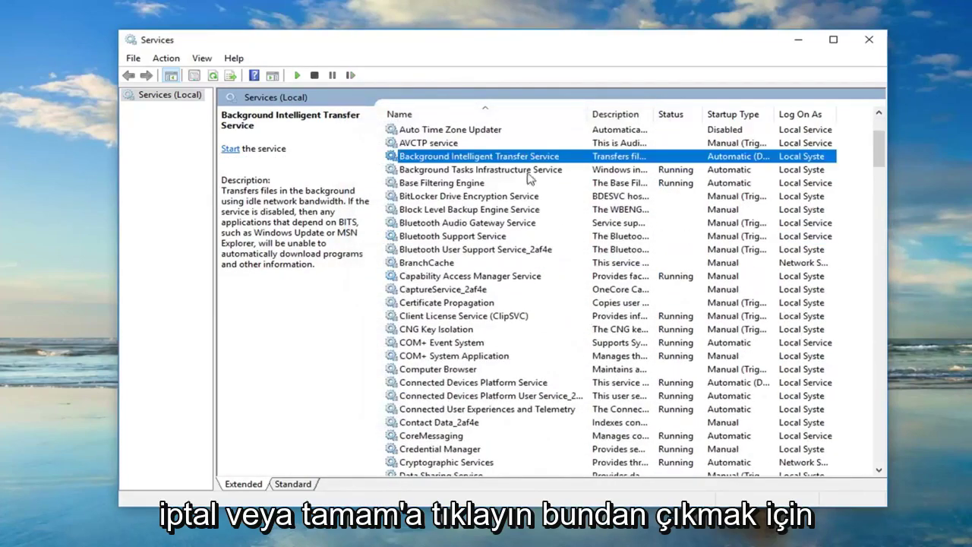
double_click(477, 158)
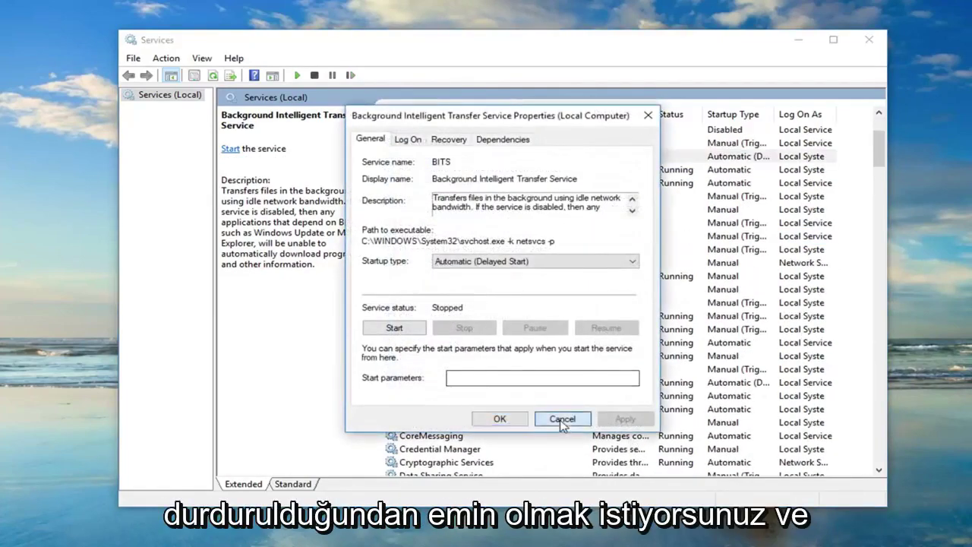
click(560, 418)
- Find the Windows Update service in the list, open its properties and stop it
scroll(560, 357, down, 18)
scroll(552, 374, down, 20)
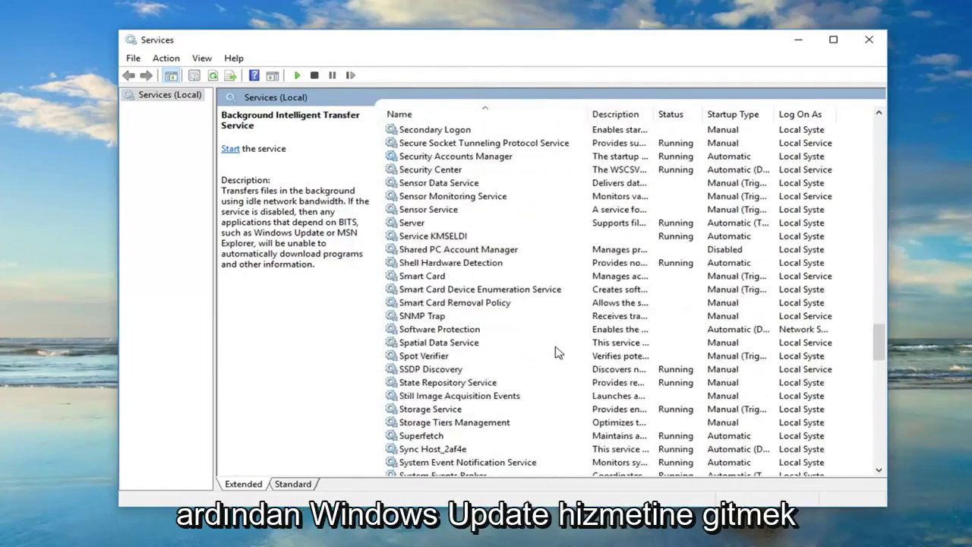
scroll(509, 372, down, 8)
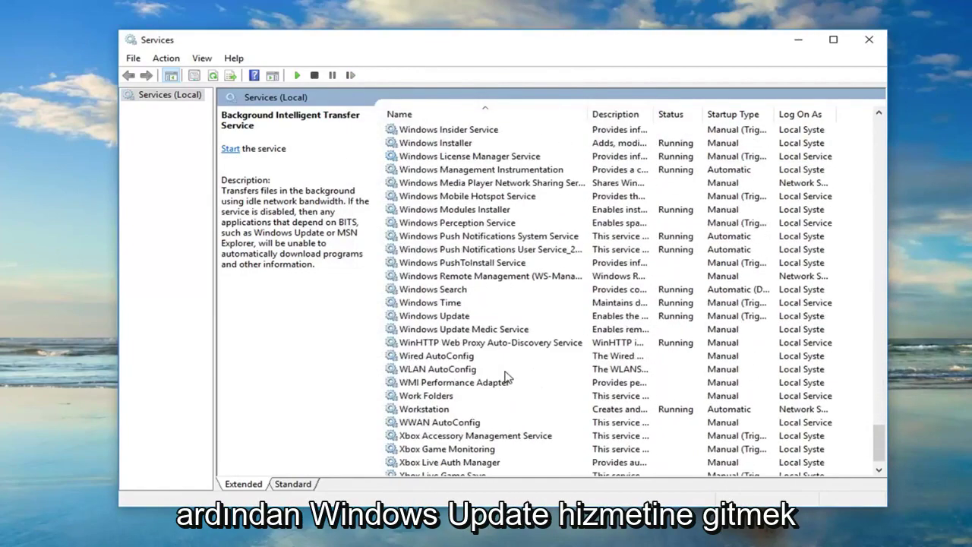
double_click(430, 316)
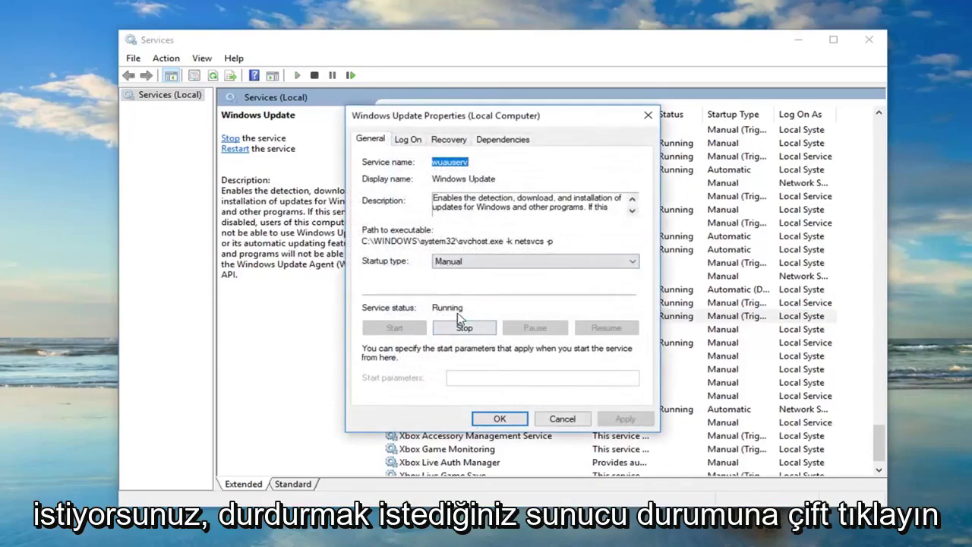
click(462, 328)
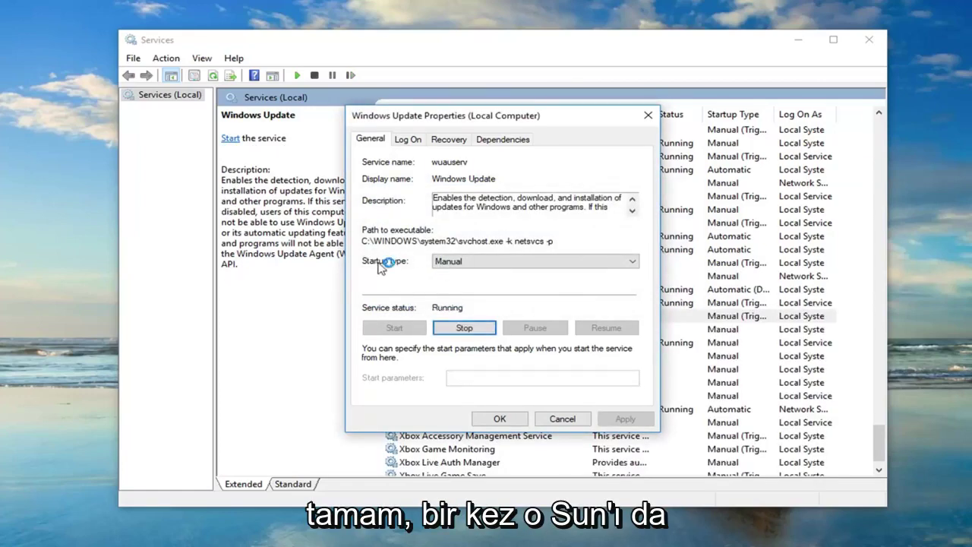
- Set the Windows Update startup type to Automatic, stop the service, and apply the settings before closing Services
click(445, 263)
click(470, 262)
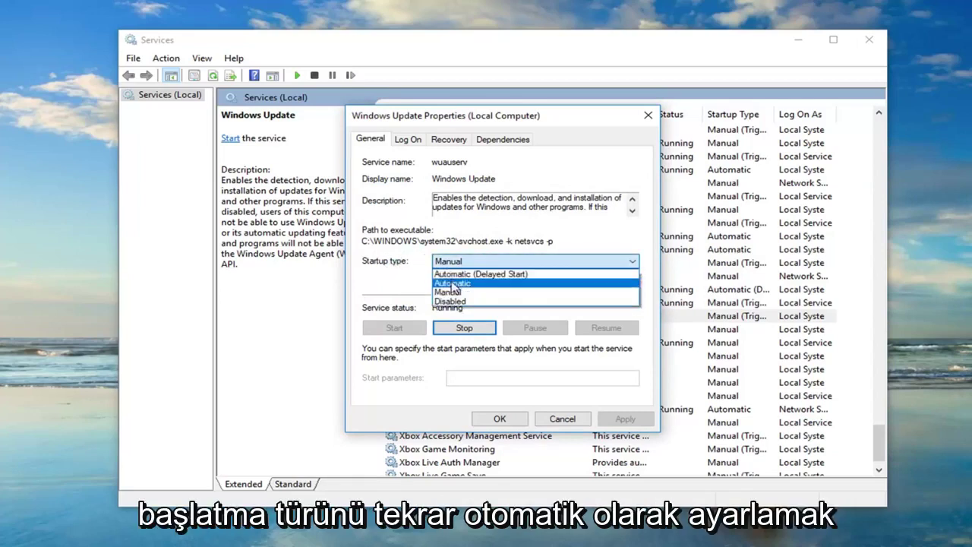
click(451, 283)
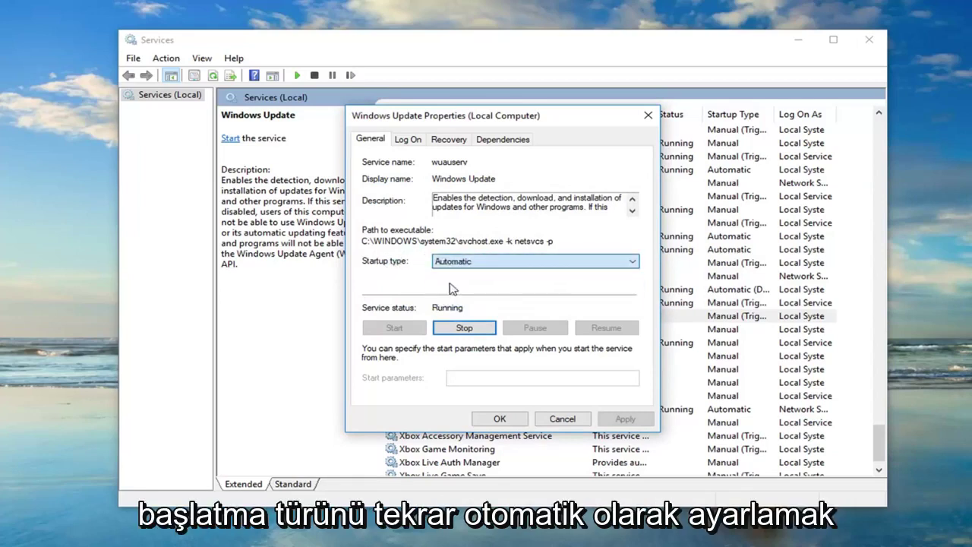
click(465, 331)
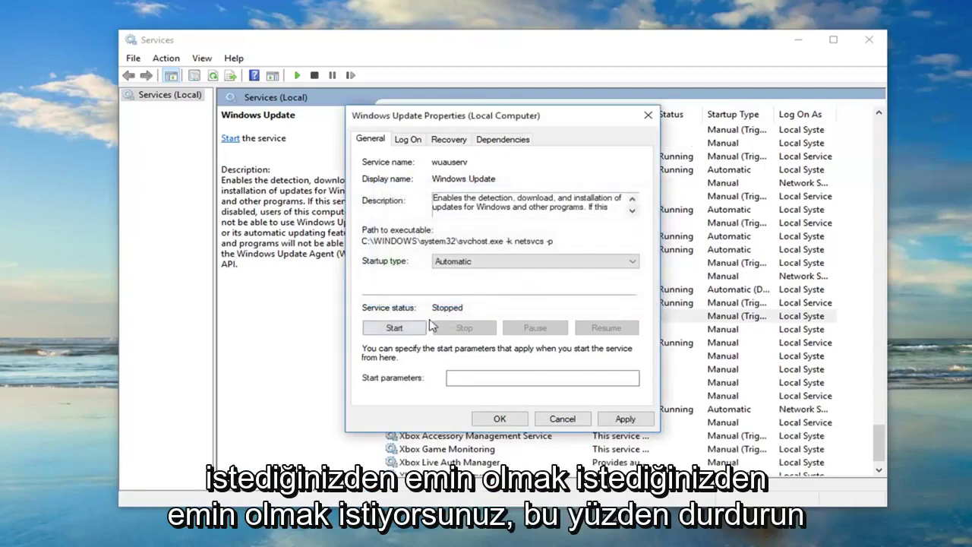
click(626, 418)
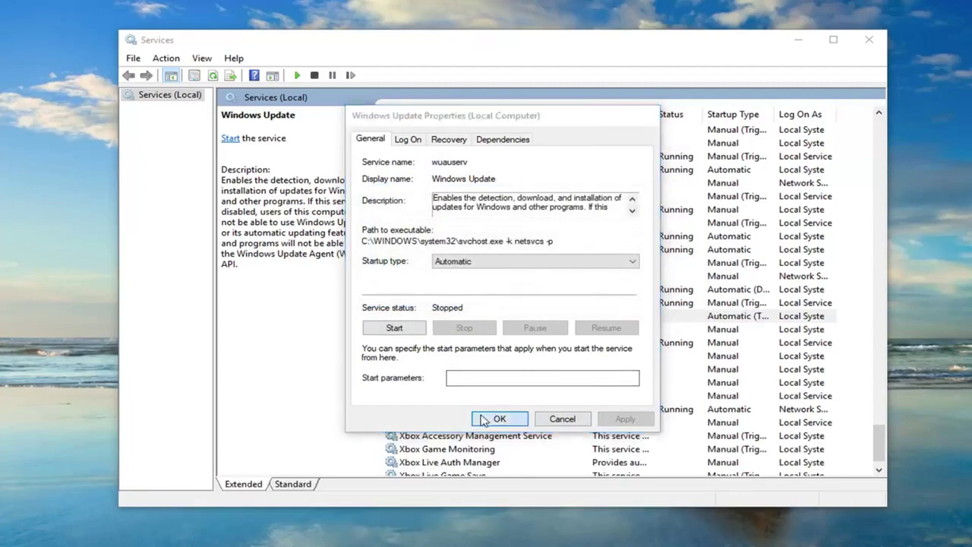
click(519, 418)
click(876, 45)
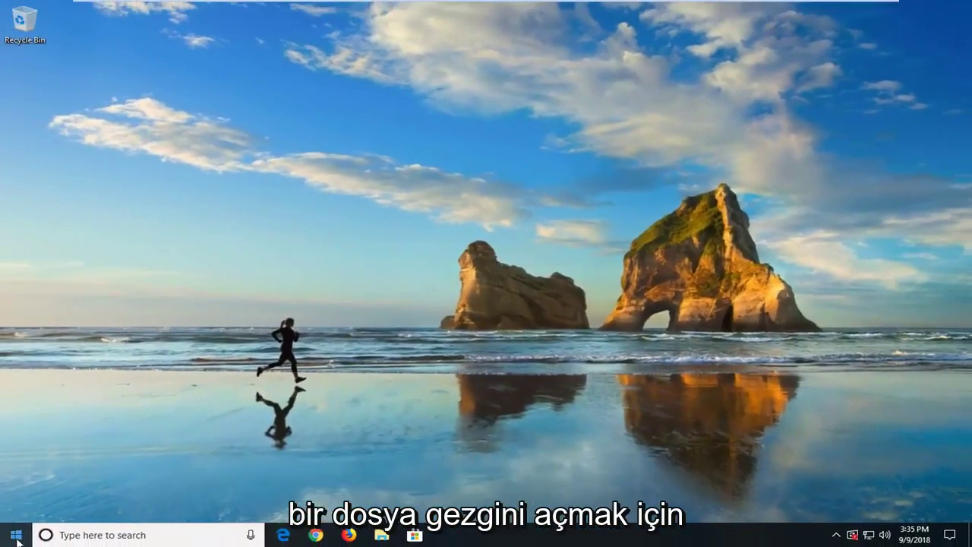
- Search for "file explorer" and open File Explorer
click(16, 537)
text(file explorer)
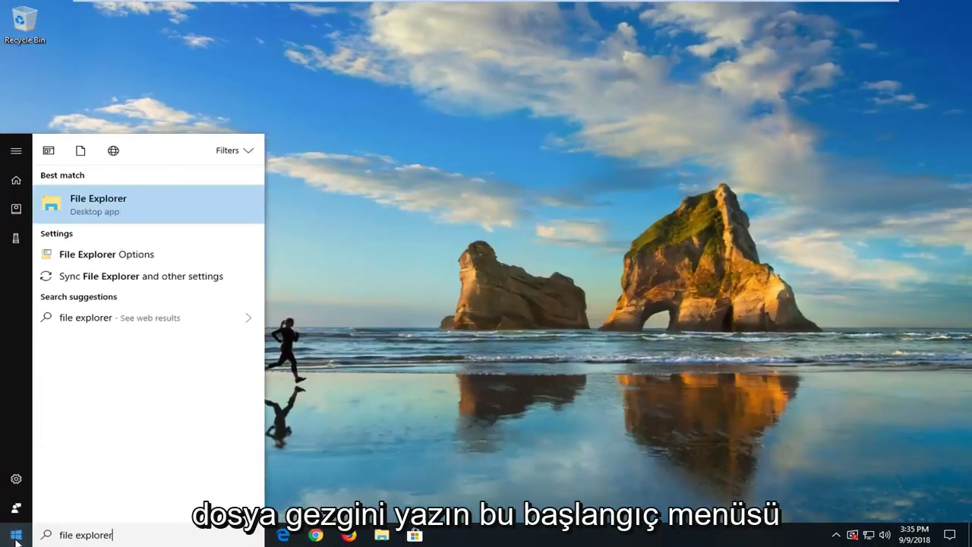
click(109, 207)
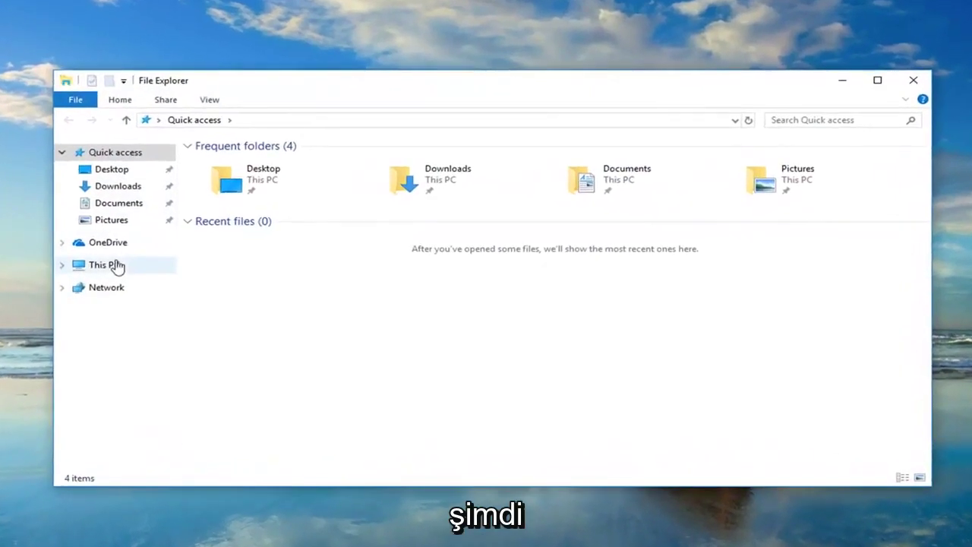
- Navigate on Local Disk (C:) to the Windows\SoftwareDistribution\Download folder
click(105, 266)
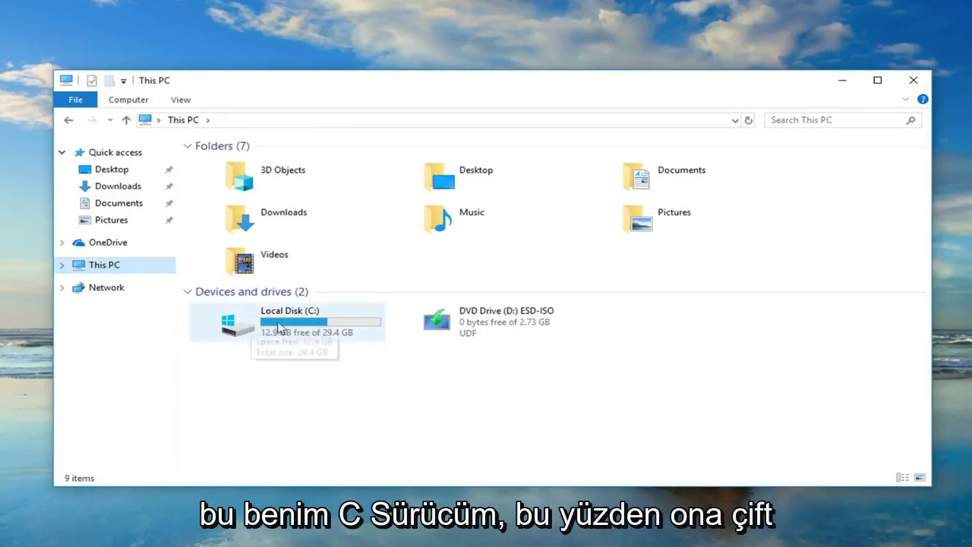
double_click(324, 327)
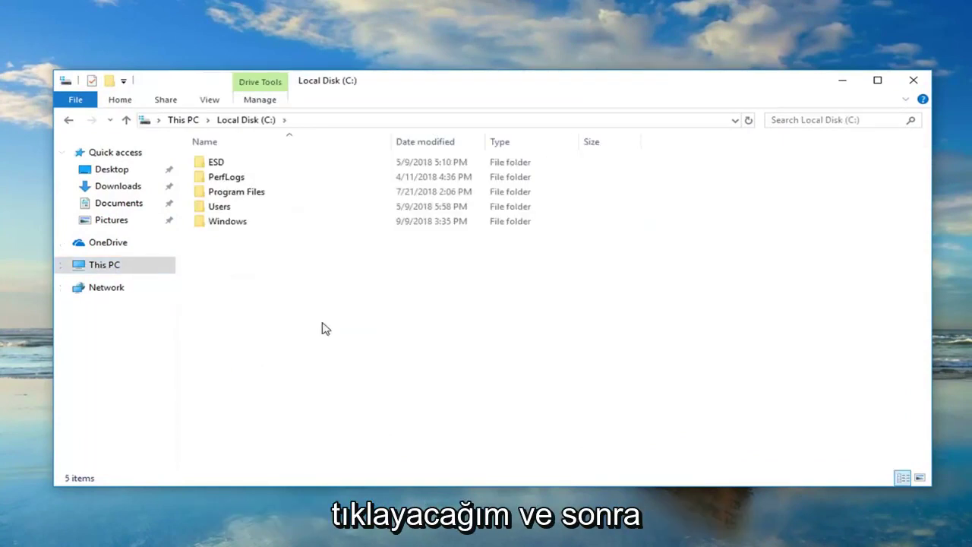
click(228, 228)
double_click(228, 223)
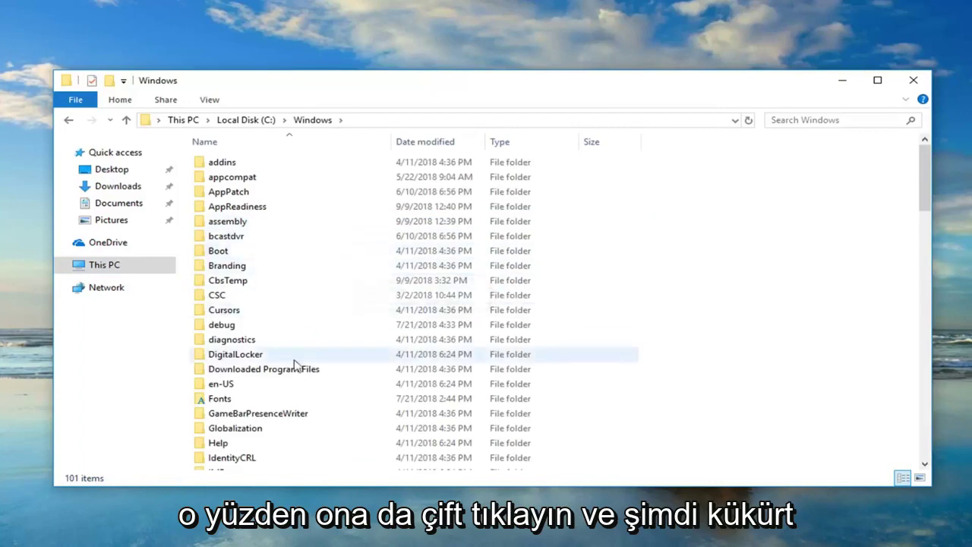
scroll(295, 365, down, 10)
scroll(297, 376, down, 5)
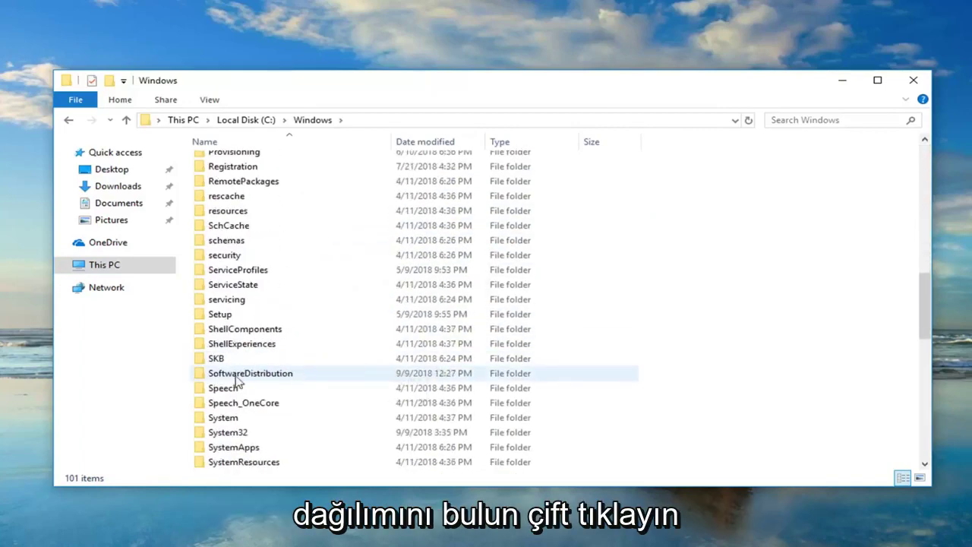
double_click(251, 374)
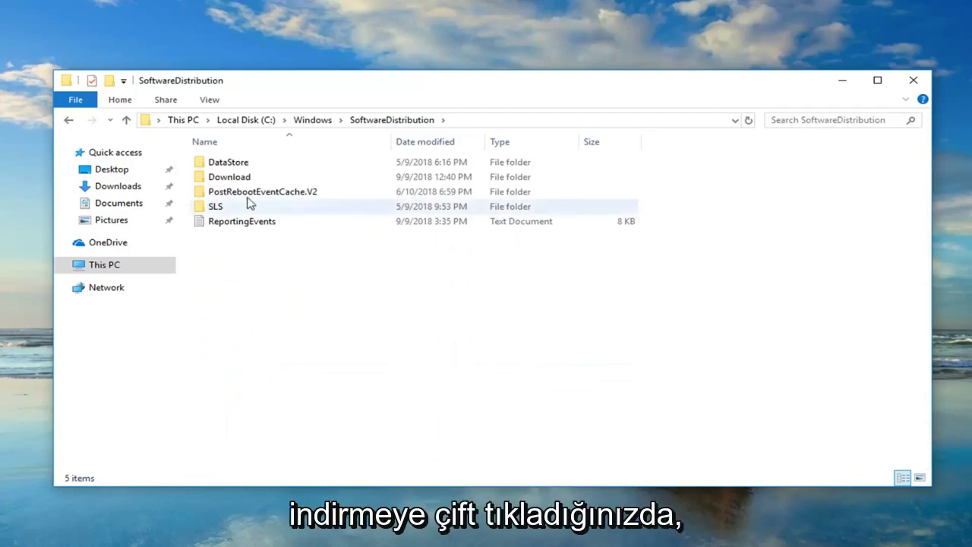
double_click(232, 179)
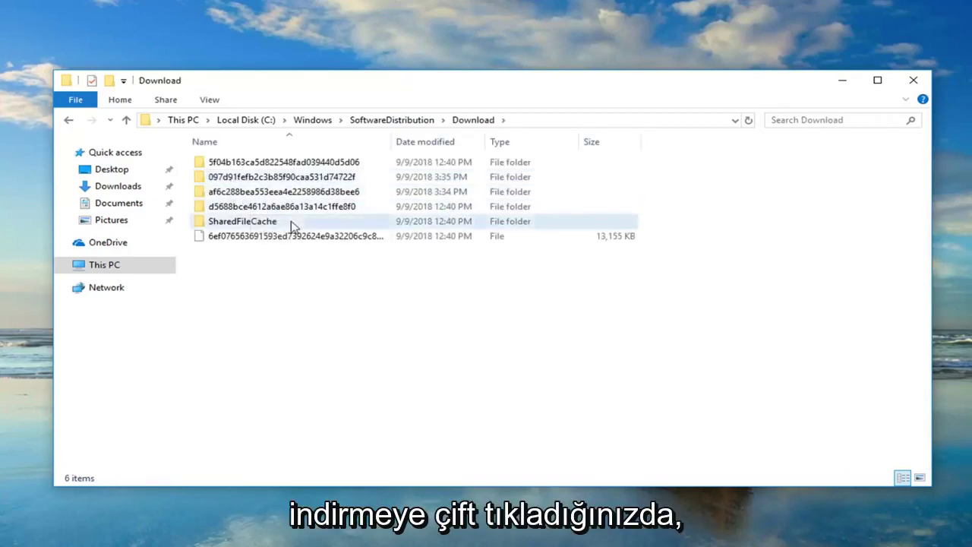
- Delete all files and folders inside the SoftwareDistribution Download folder
drag(322, 369, 283, 129)
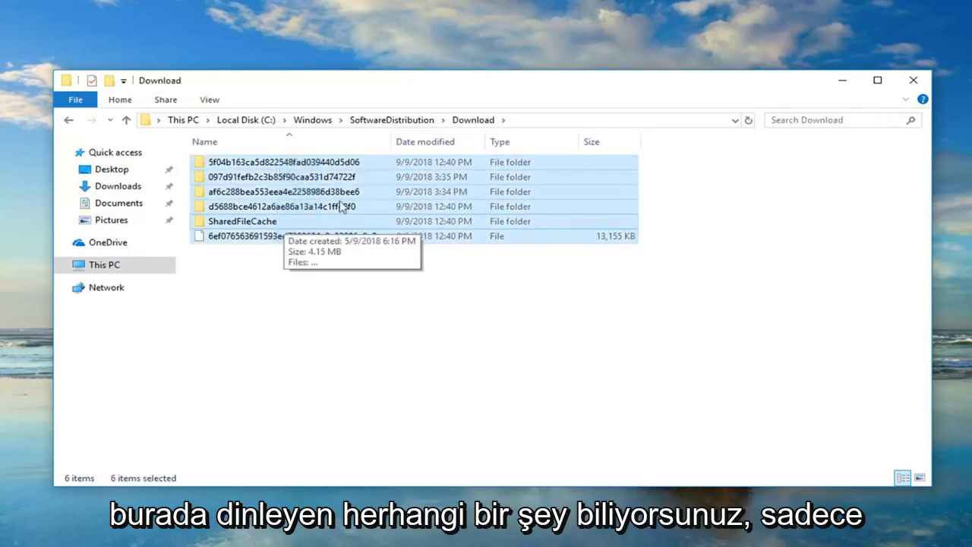
right_click(279, 183)
click(319, 314)
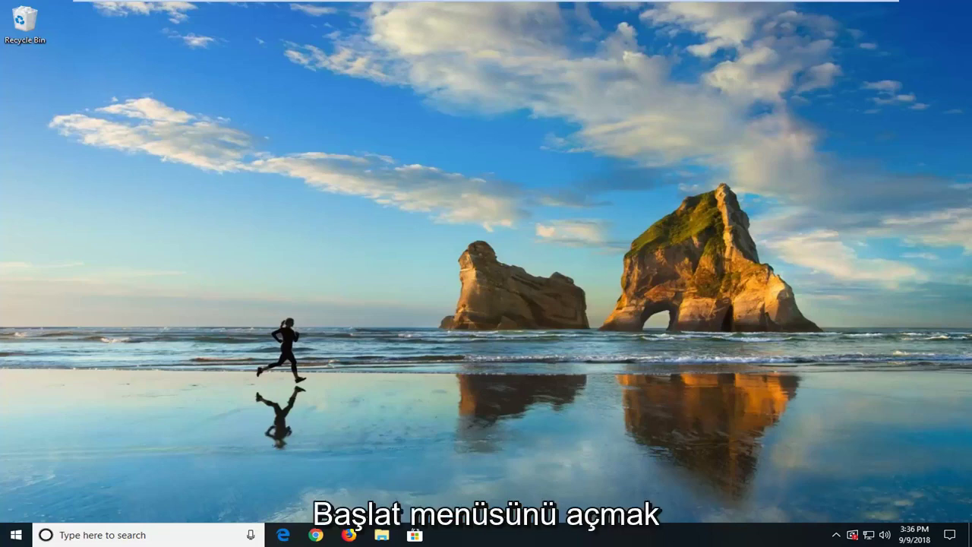
- Search for "cmd" and run Command Prompt as administrator, allowing it to make changes to the device
click(13, 535)
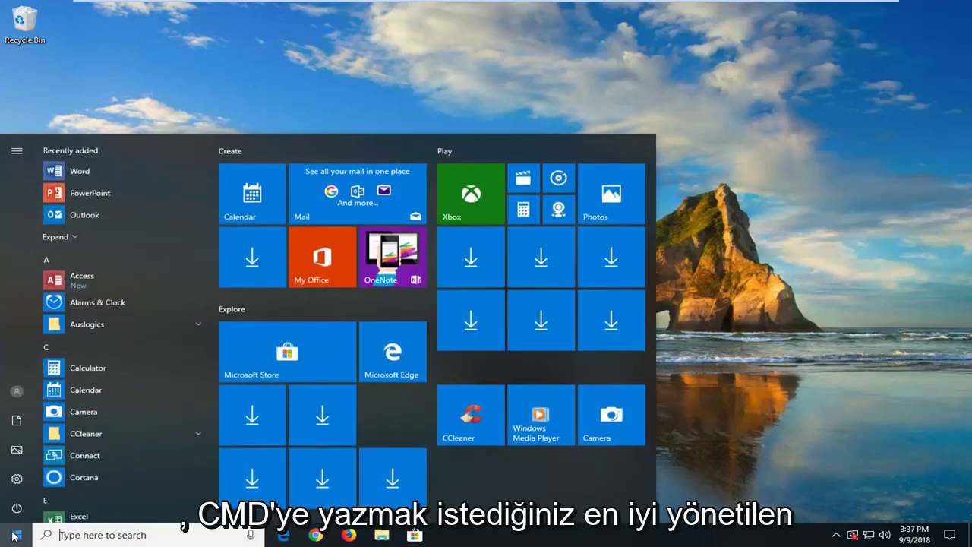
text(cmd)
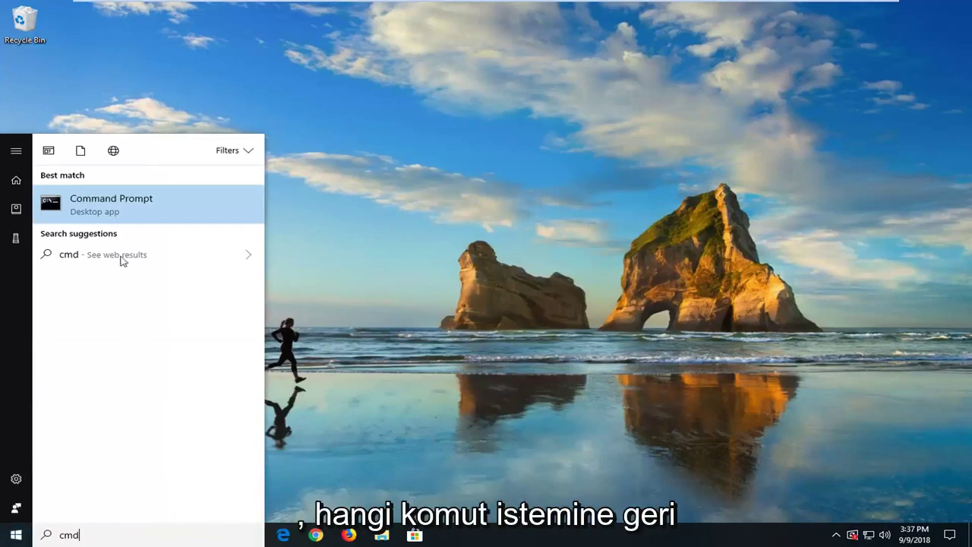
right_click(116, 207)
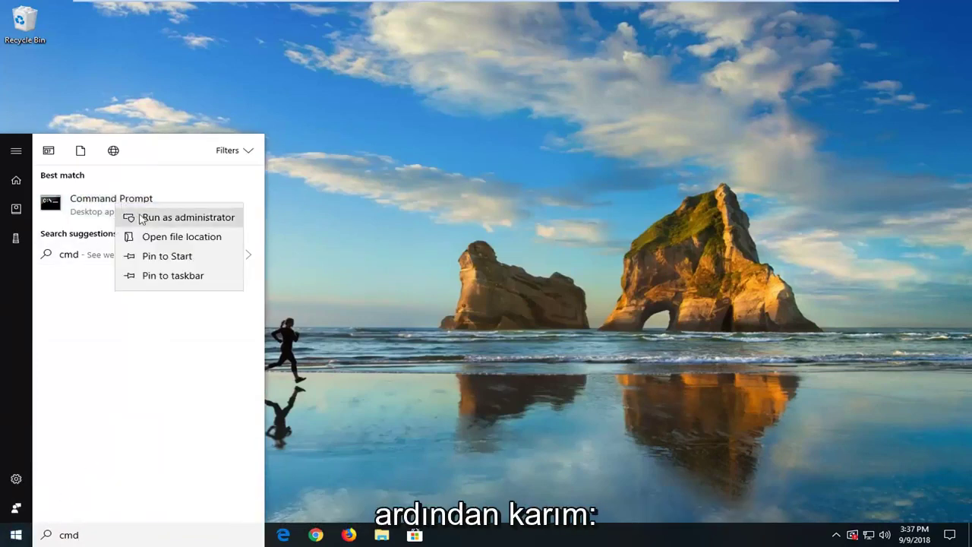
click(146, 221)
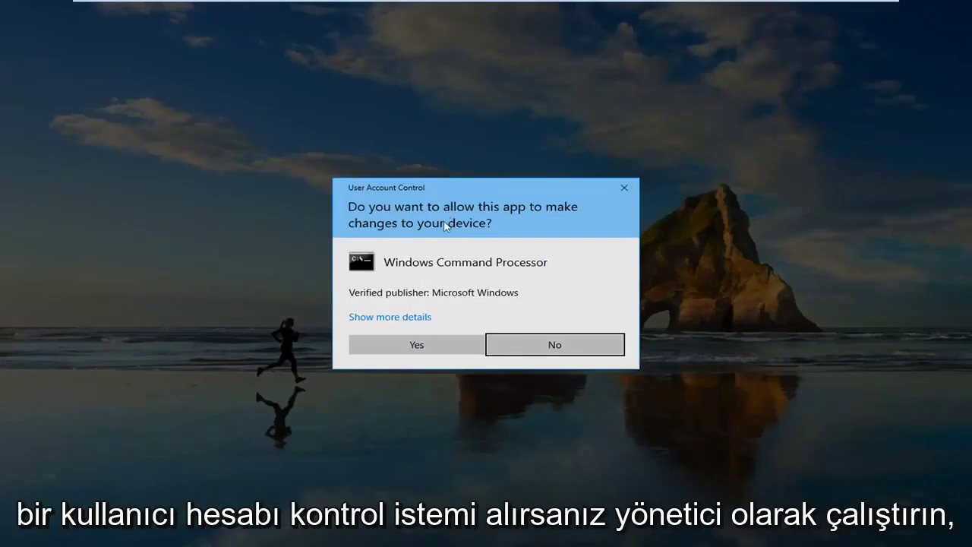
click(421, 343)
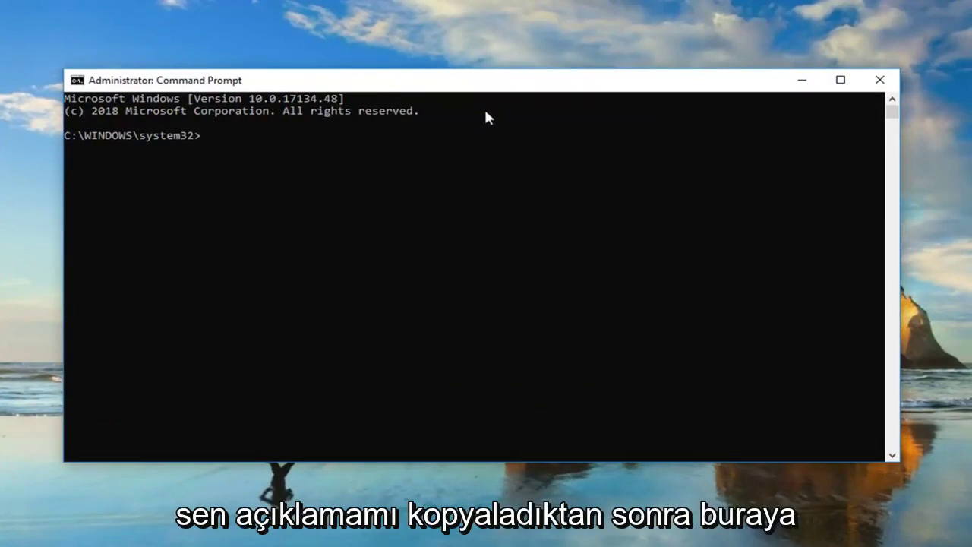
- Paste and run the copied command DISM.exe /Online /Cleanup-image /Restorehealth in the administrator Command Prompt
right_click(420, 82)
mouse_move(449, 199)
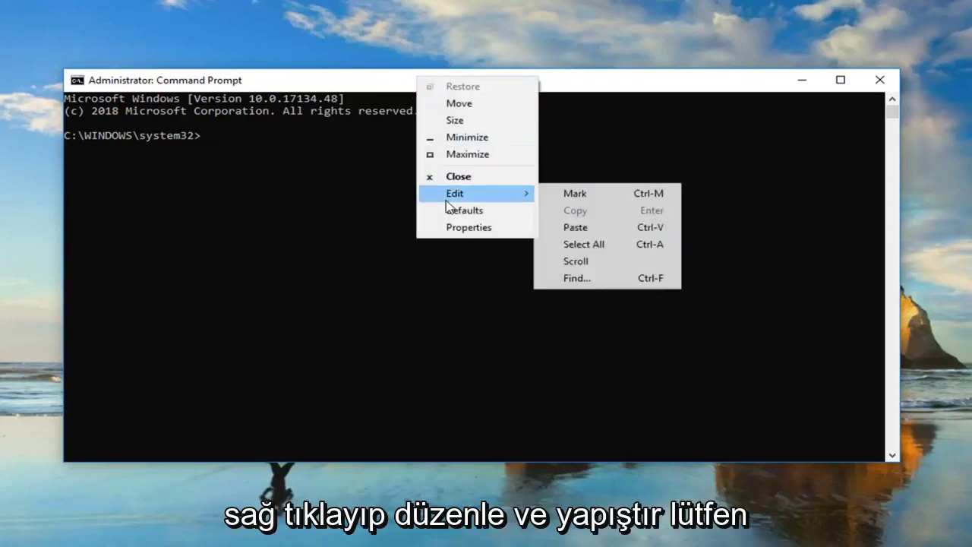
click(578, 228)
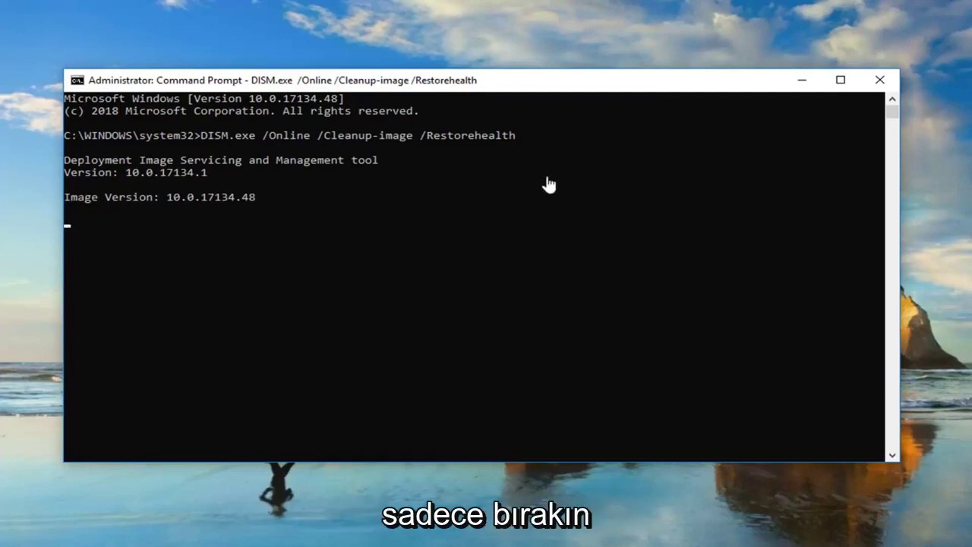
- Search for "cmd" and run a second Command Prompt as administrator, allowing it to make changes to the device
drag(487, 90, 538, 97)
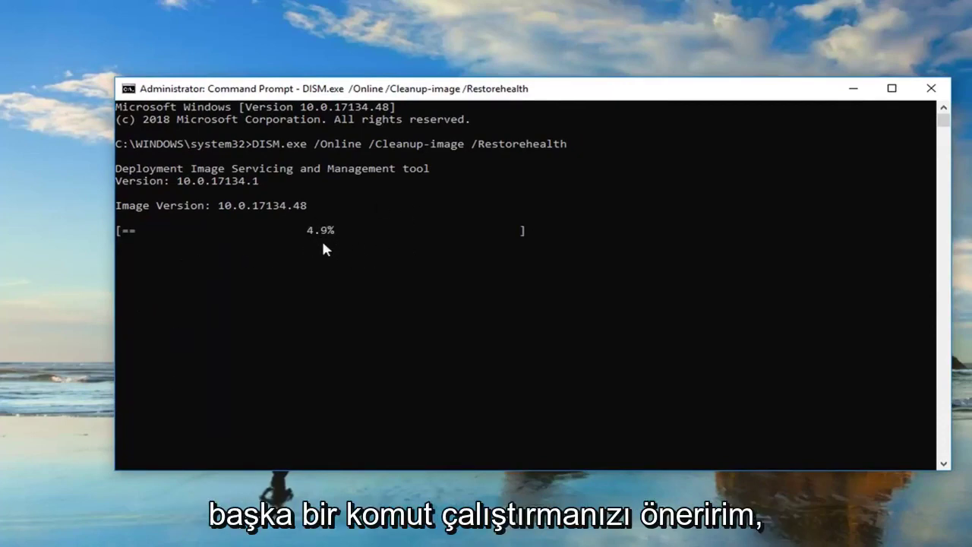
key(super)
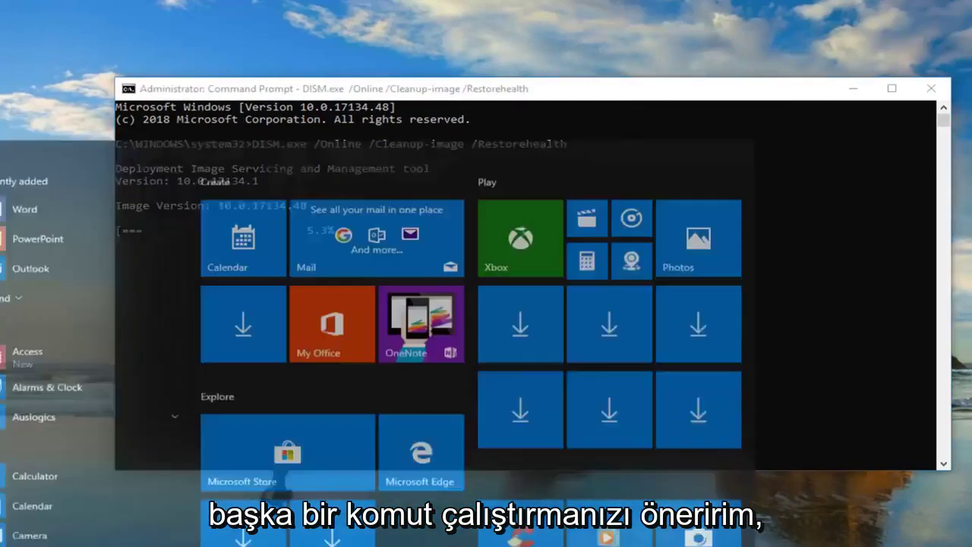
text(cmd)
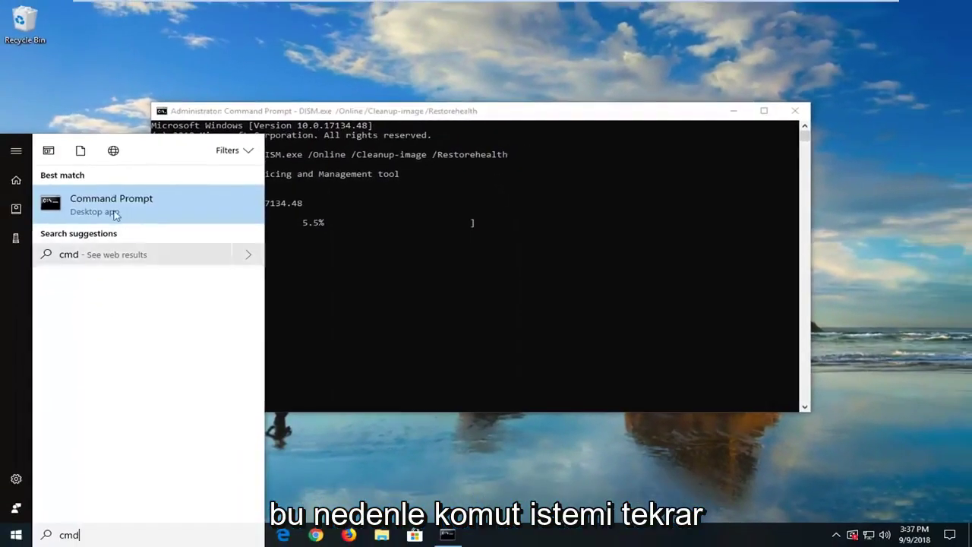
right_click(72, 205)
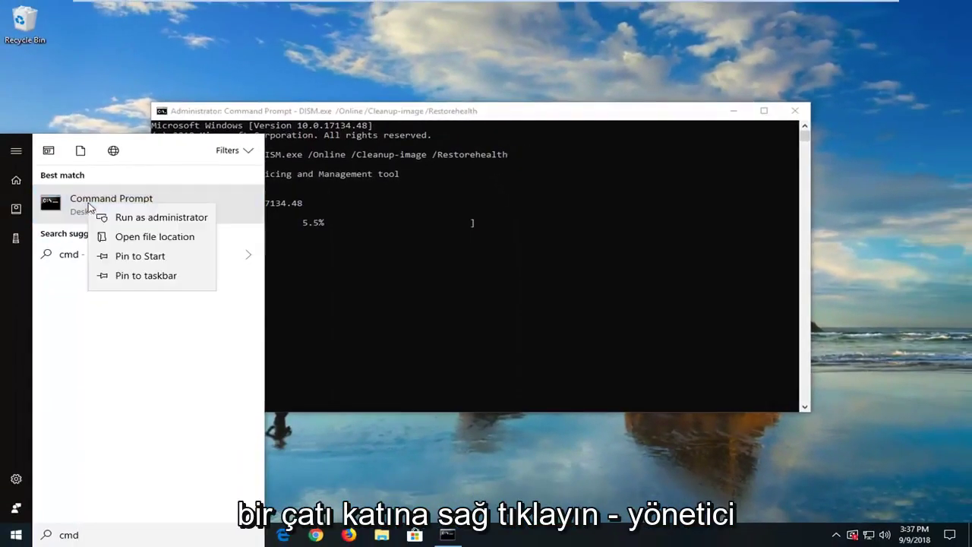
click(118, 219)
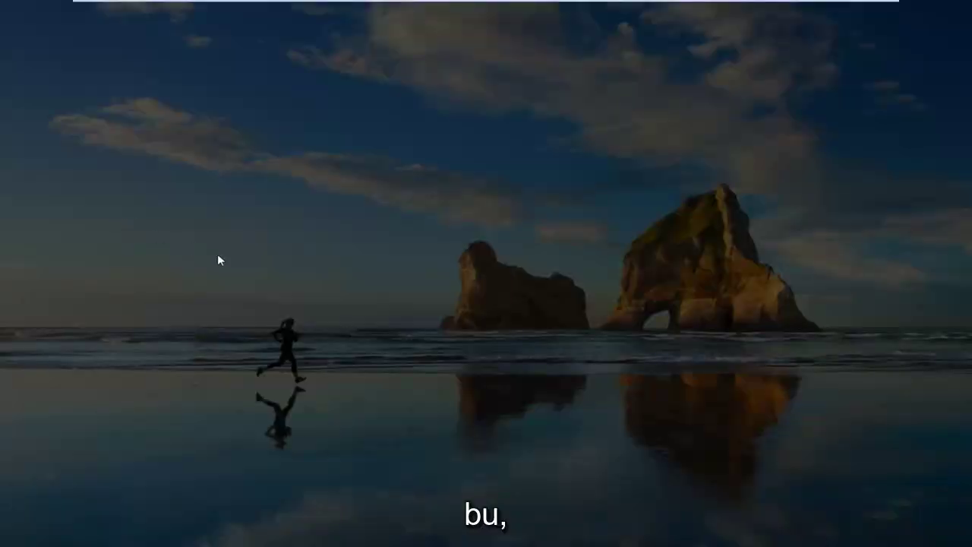
click(429, 341)
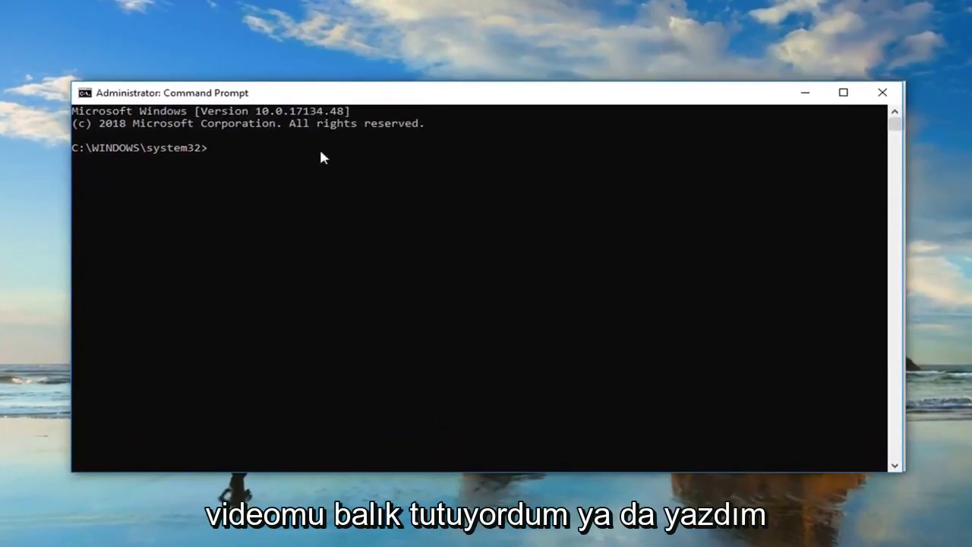
- Paste and run the copied command sfc /scannow in the new administrator Command Prompt
right_click(439, 98)
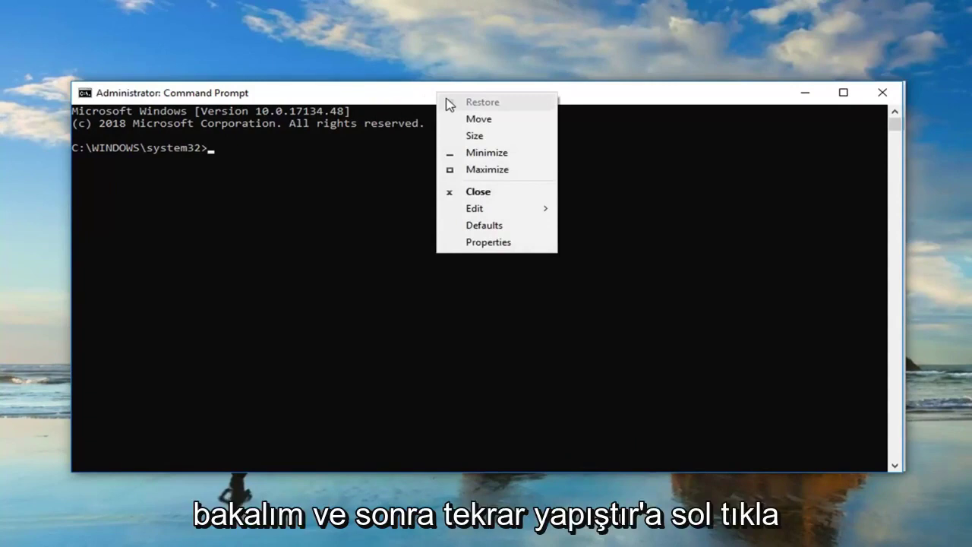
mouse_move(491, 210)
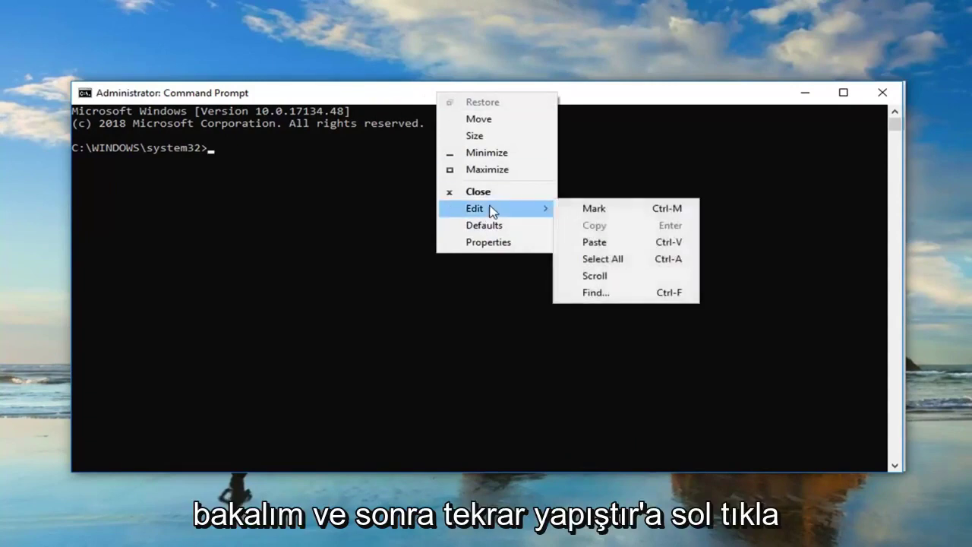
click(585, 242)
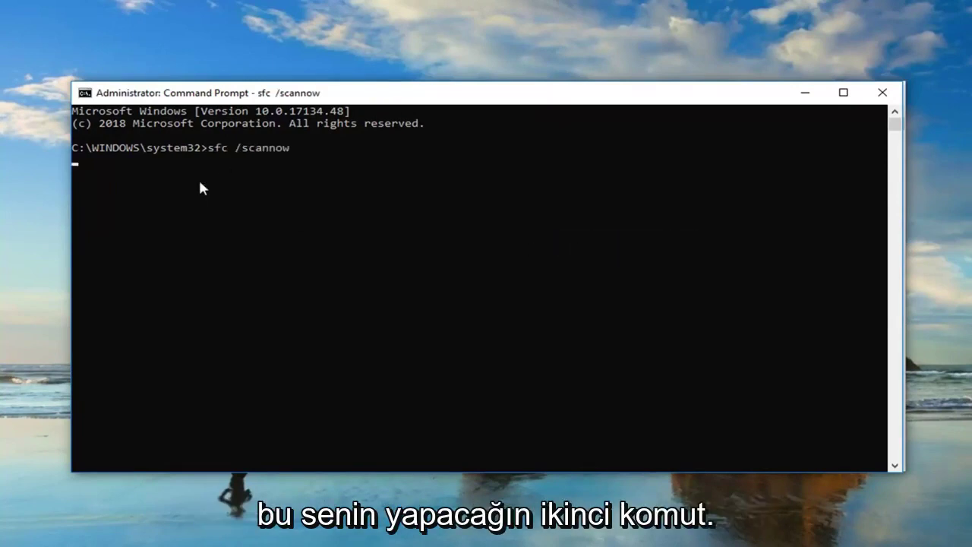